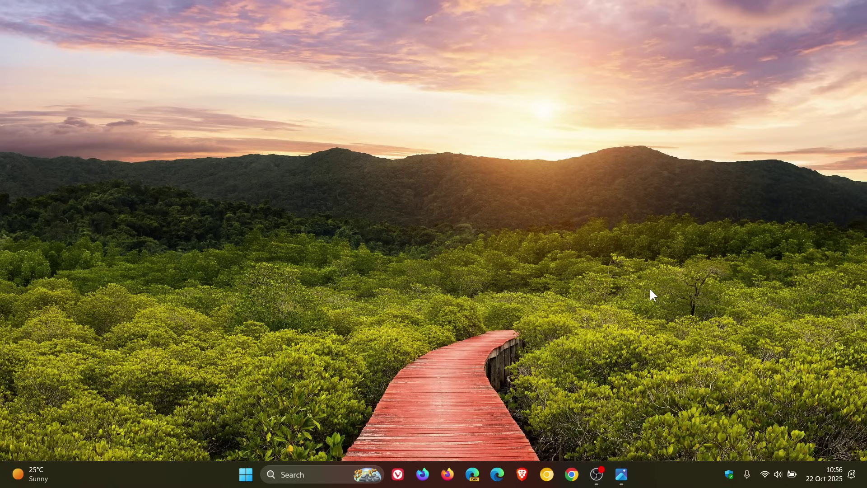
Open the notification and calendar flyouts from the taskbar clock, showing Vancouver and Sydney clocks
{"action": "left_click", "coordinate": [831, 475]}
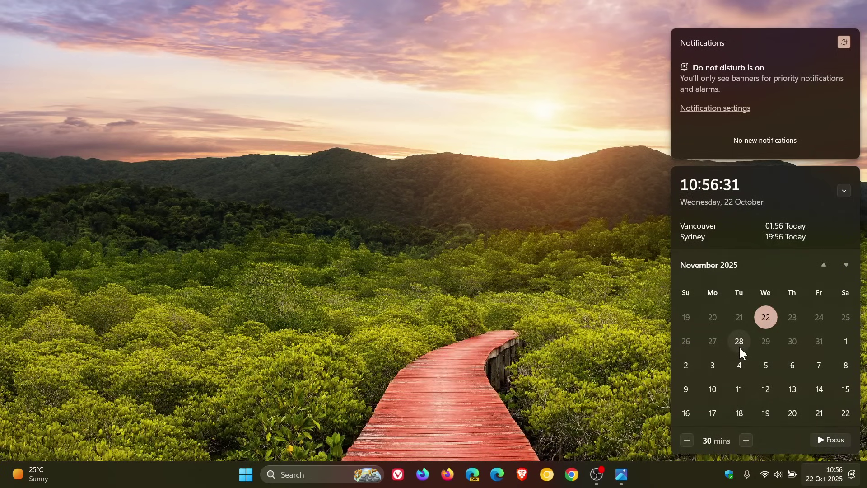
Dismiss the notification and calendar flyouts by clicking the empty desktop
{"action": "left_click", "coordinate": [583, 257]}
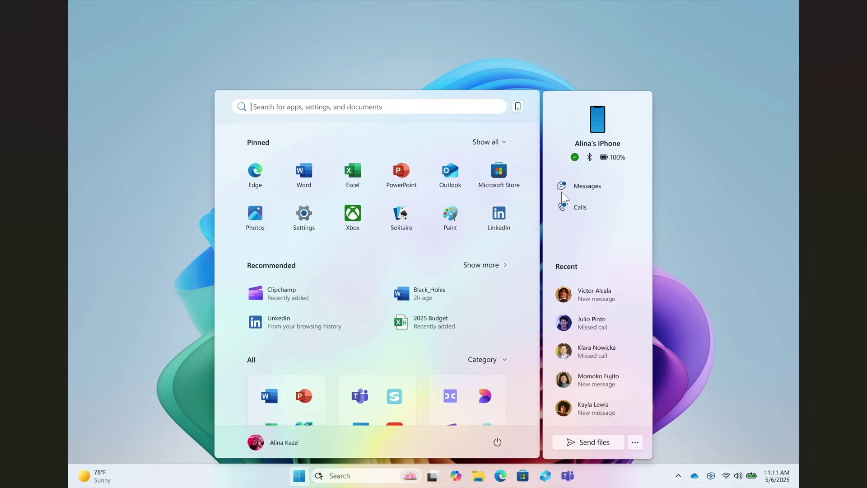
Close the full-screen video and launch Windows Settings from the Start menu
{"action": "left_click", "coordinate": [804, 7]}
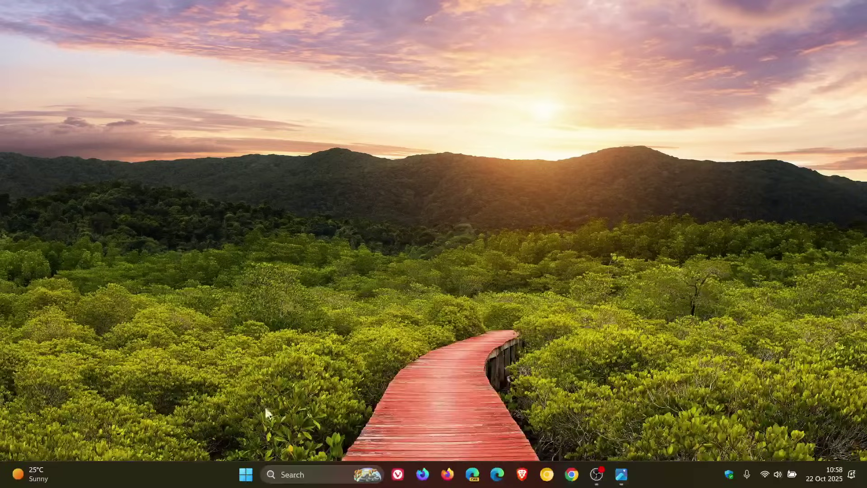
{"action": "left_click", "coordinate": [246, 473]}
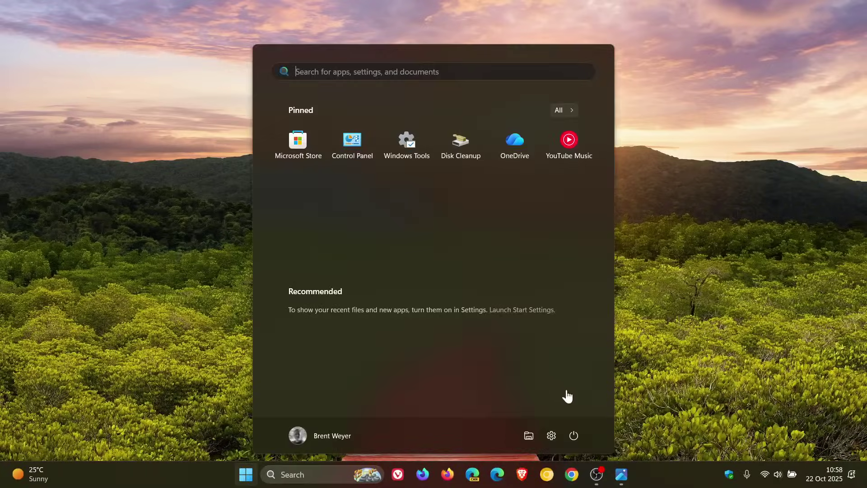
{"action": "left_click", "coordinate": [551, 436]}
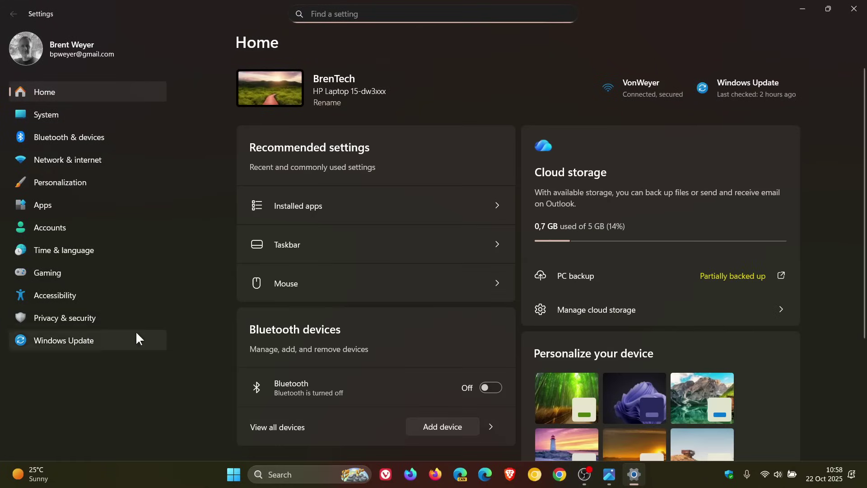
Browse to Accessibility > Speech, then minimize the Settings window
{"action": "left_click", "coordinate": [81, 296]}
{"action": "scroll", "coordinate": [560, 281], "scroll_direction": "down", "scroll_amount": 5}
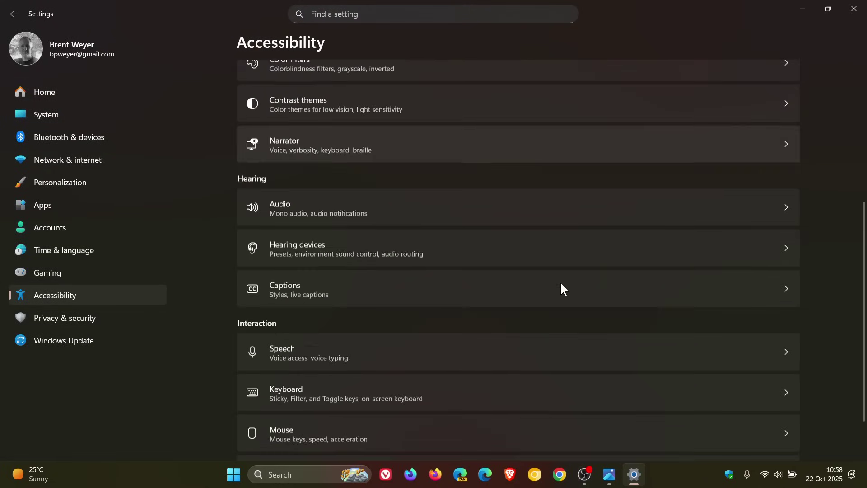
{"action": "left_click", "coordinate": [507, 310]}
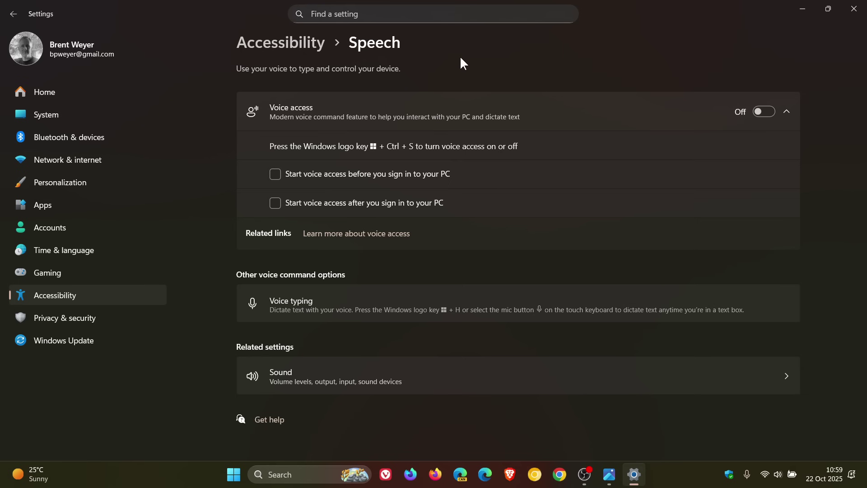
{"action": "left_click", "coordinate": [801, 9]}
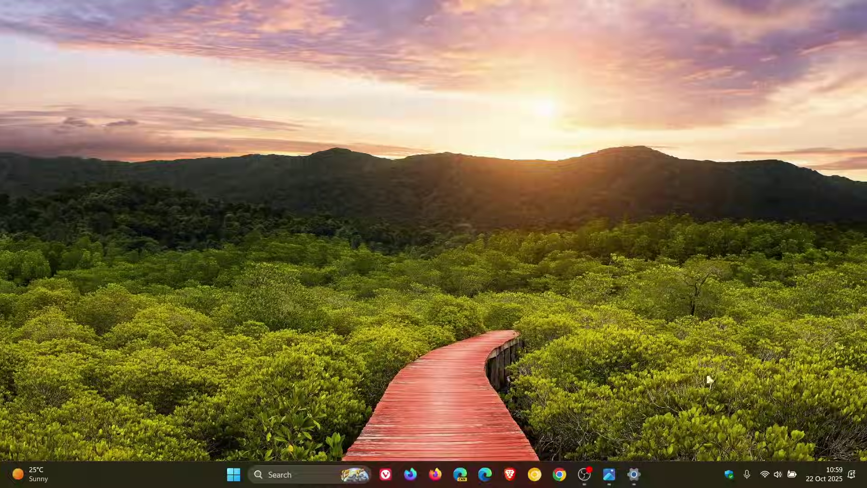
Restore Settings and scroll the Accounts page to Sign-in options, Family and Passkeys
{"action": "left_click", "coordinate": [635, 475]}
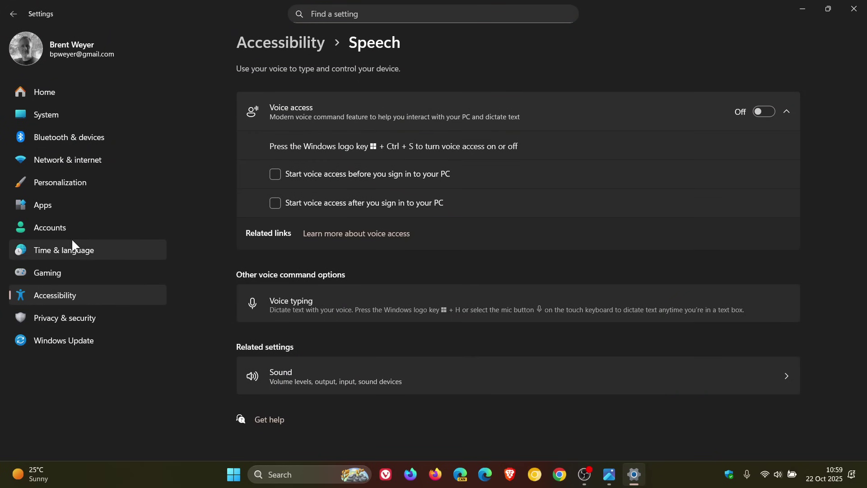
{"action": "left_click", "coordinate": [64, 227]}
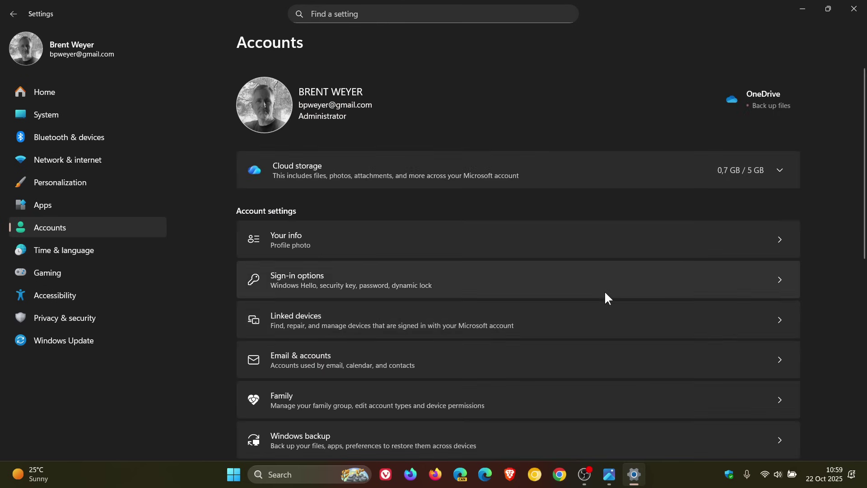
{"action": "scroll", "coordinate": [605, 292], "scroll_direction": "down", "scroll_amount": 3}
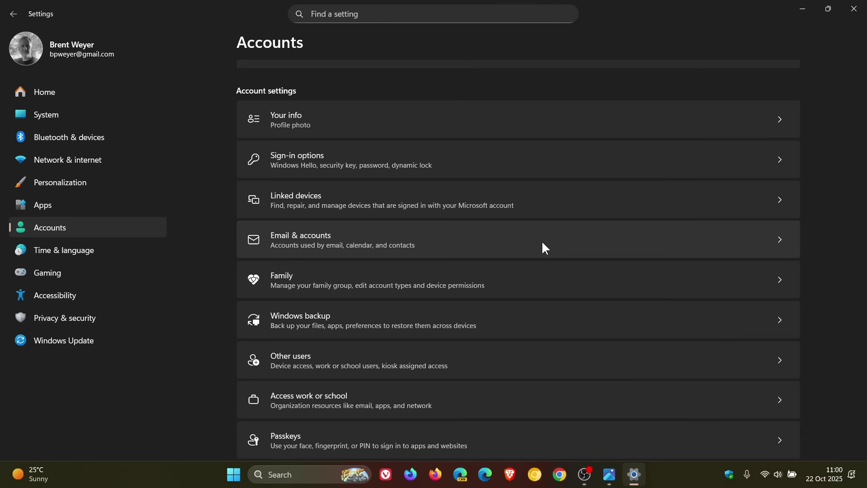
Minimize the Settings window so the desktop is visible
{"action": "left_click", "coordinate": [802, 10]}
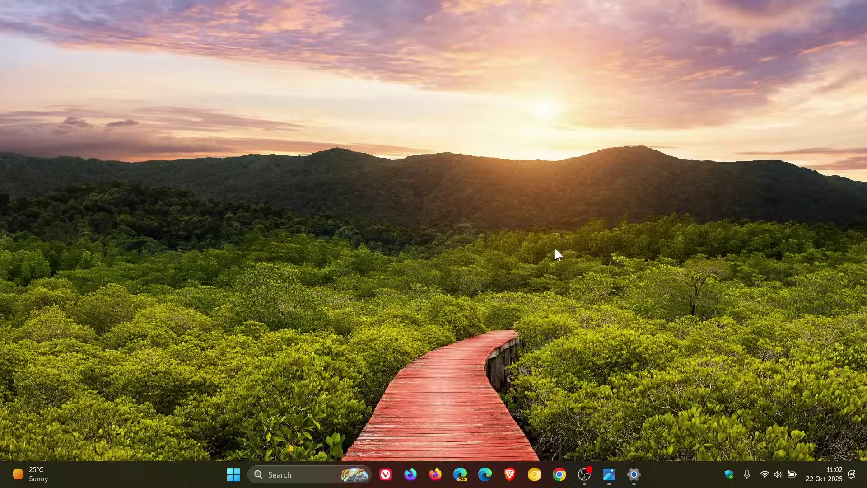
Launch File Explorer from Start and show its Home view with Quick access and Favorites
{"action": "left_click", "coordinate": [233, 474]}
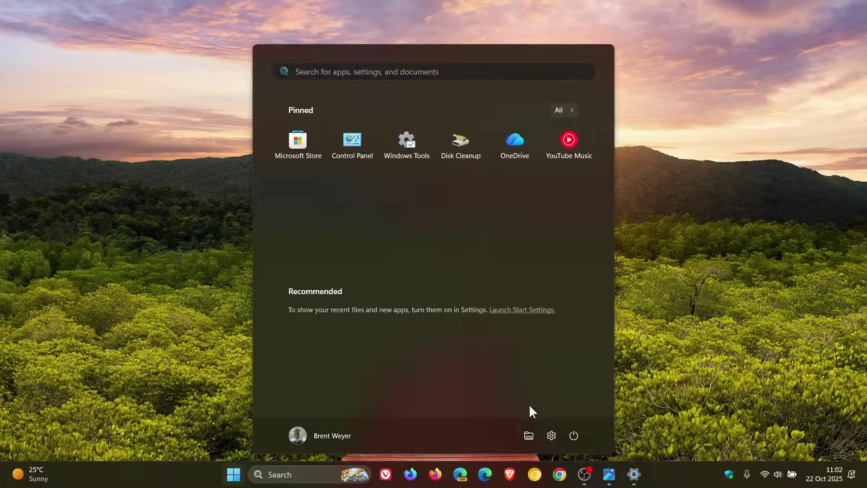
{"action": "left_click", "coordinate": [529, 436]}
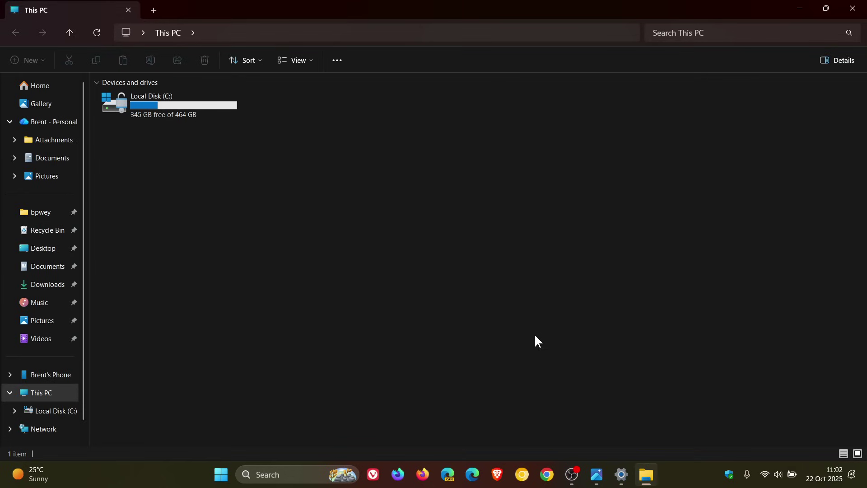
{"action": "left_click", "coordinate": [40, 85]}
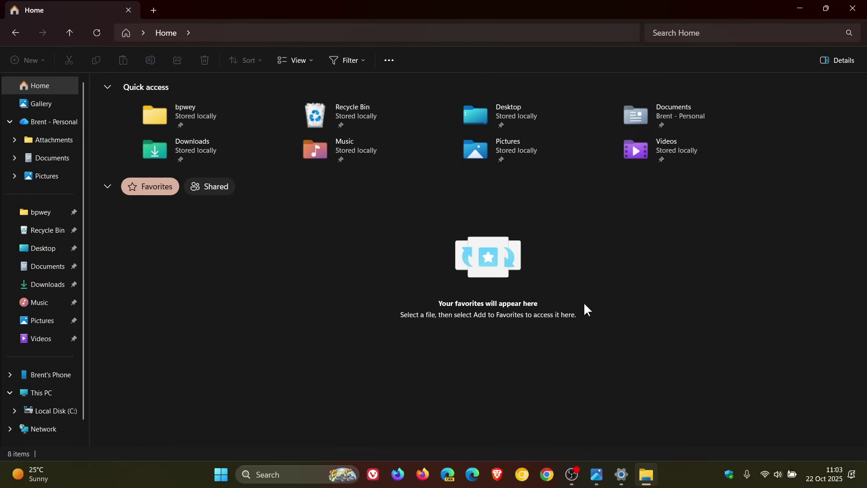
{"action": "right_click", "coordinate": [373, 248]}
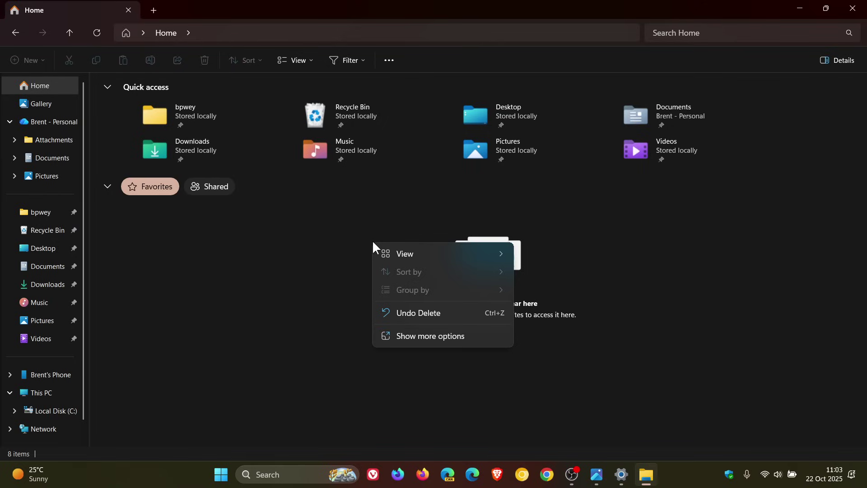
{"action": "left_click", "coordinate": [406, 336]}
{"action": "left_click", "coordinate": [310, 244]}
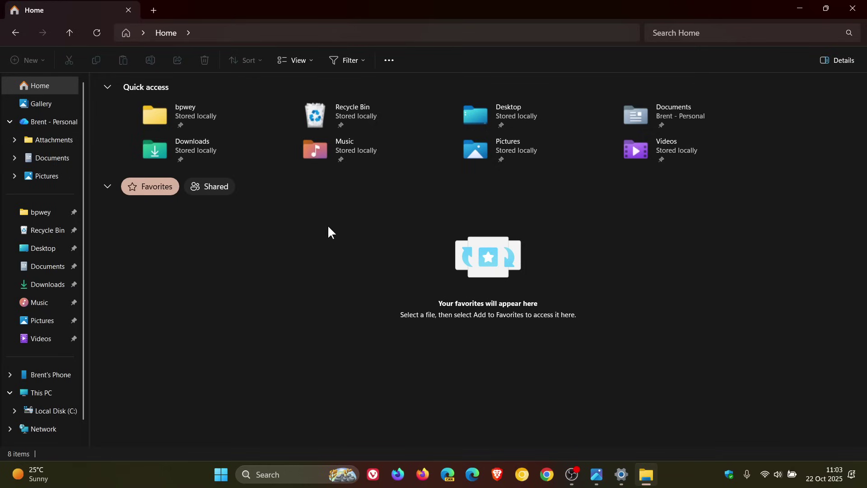
{"action": "right_click", "coordinate": [305, 242]}
{"action": "left_click", "coordinate": [219, 267]}
Go back to File Explorer's Home page, then close the File Explorer window
{"action": "left_click", "coordinate": [42, 87]}
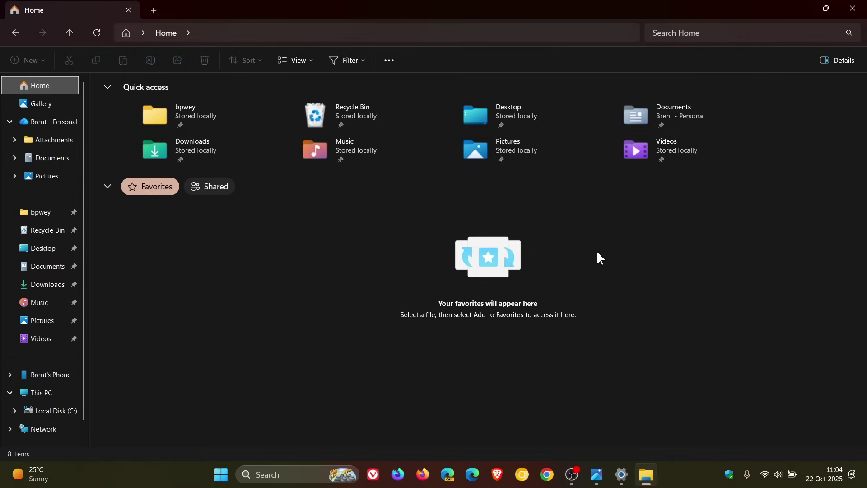
{"action": "left_click", "coordinate": [852, 9]}
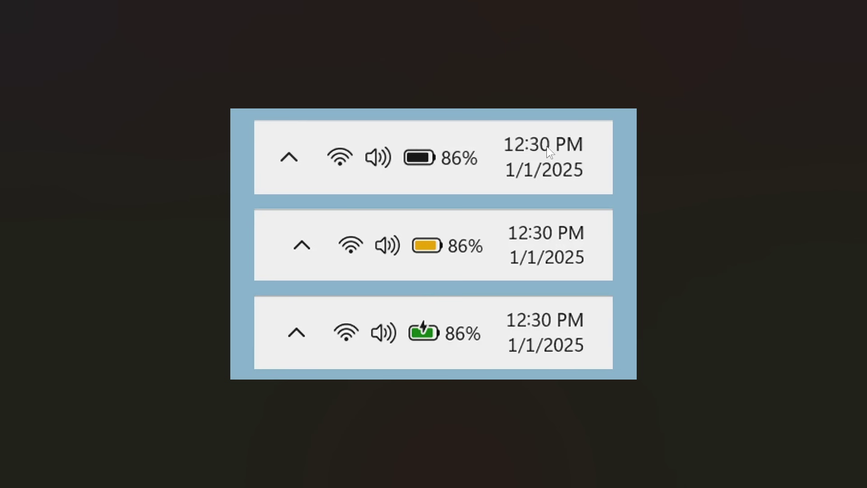
Minimize the Photos window showing the 86% battery icon comparison
{"action": "left_click", "coordinate": [797, 8]}
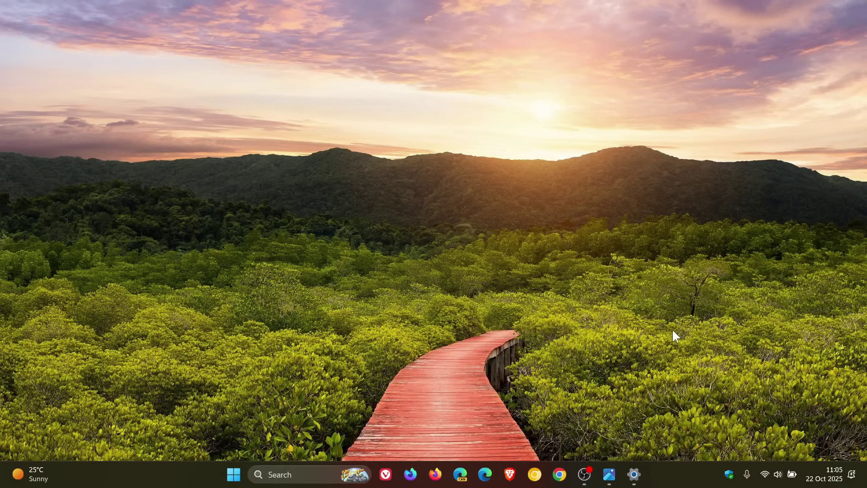
{"action": "mouse_move", "coordinate": [614, 483]}
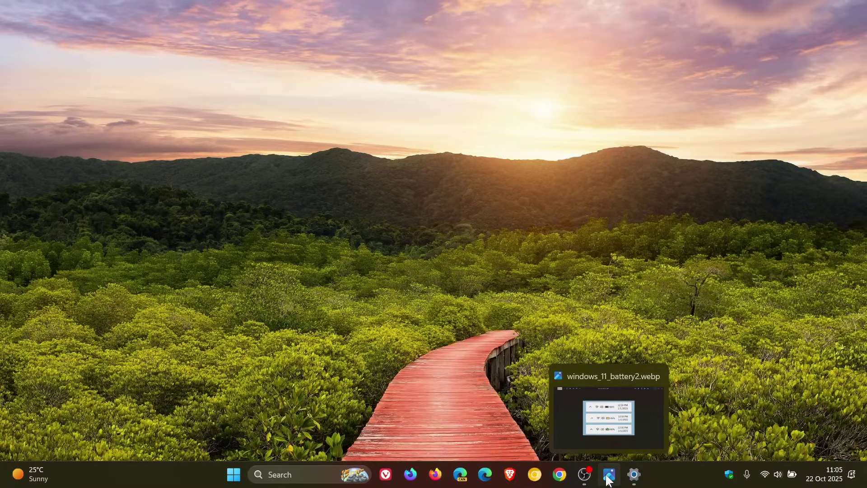
{"action": "mouse_move", "coordinate": [587, 408]}
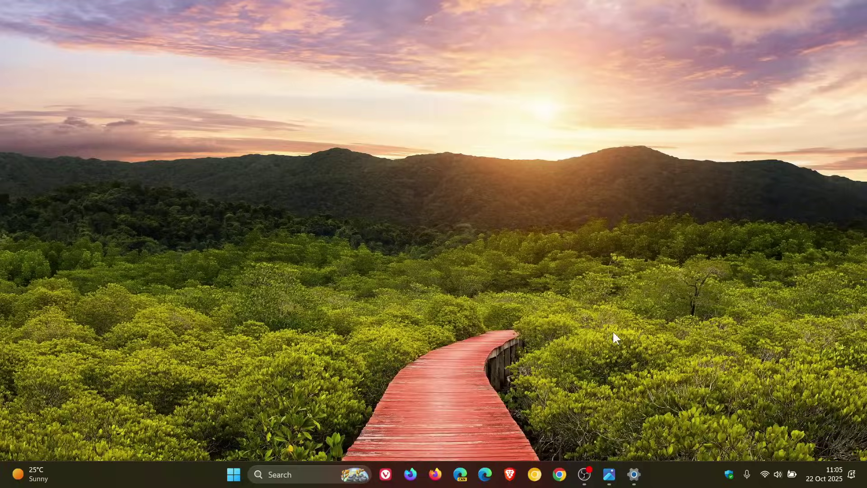
Restore the battery icons image from the taskbar, then close Photos
{"action": "left_click", "coordinate": [608, 473]}
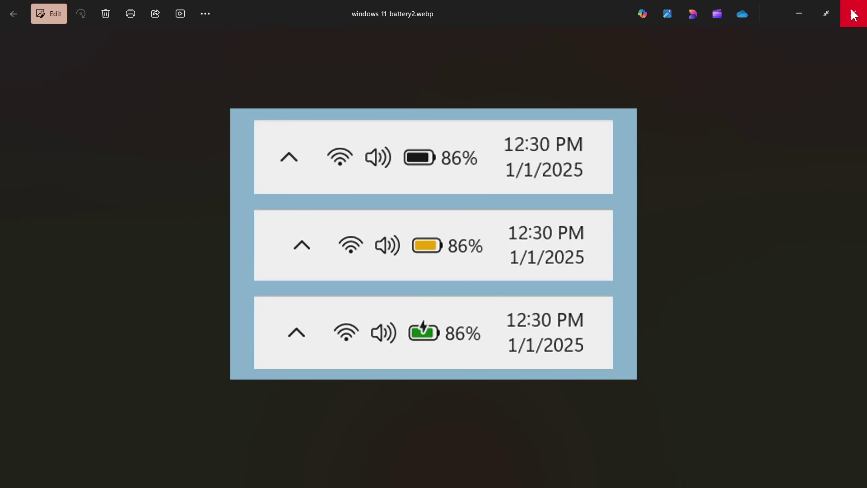
{"action": "left_click", "coordinate": [854, 11]}
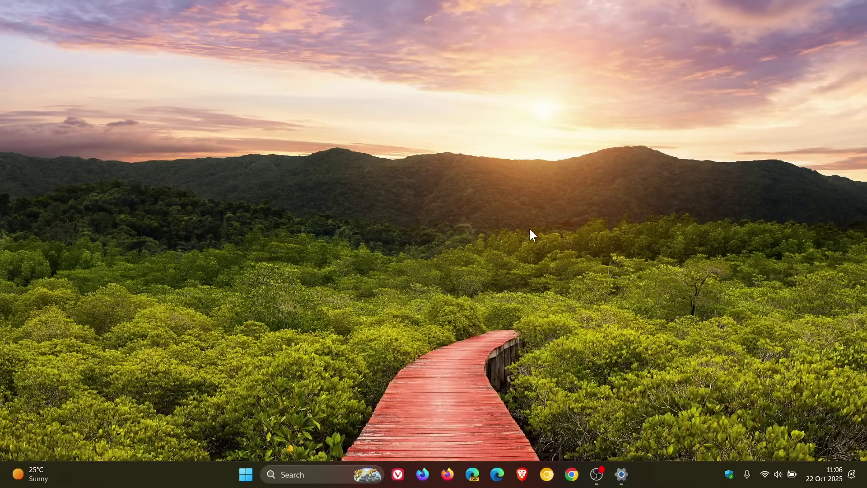
{"action": "left_click", "coordinate": [245, 474]}
{"action": "left_click", "coordinate": [528, 435]}
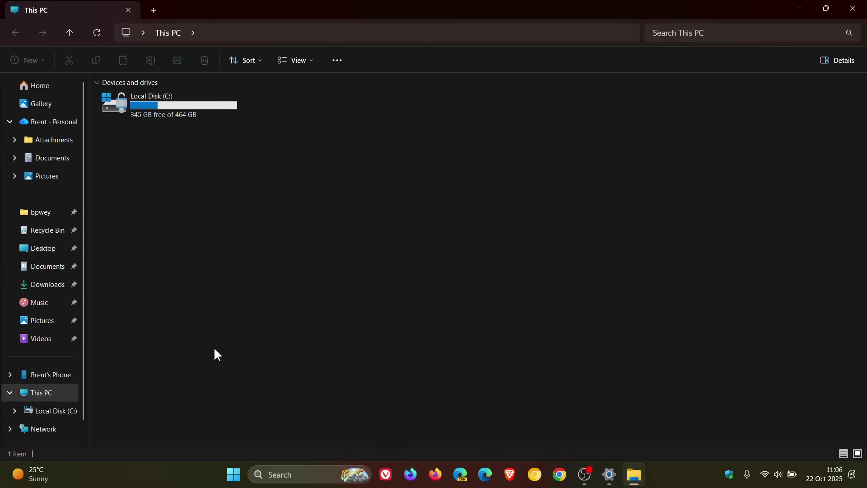
{"action": "left_click", "coordinate": [43, 214]}
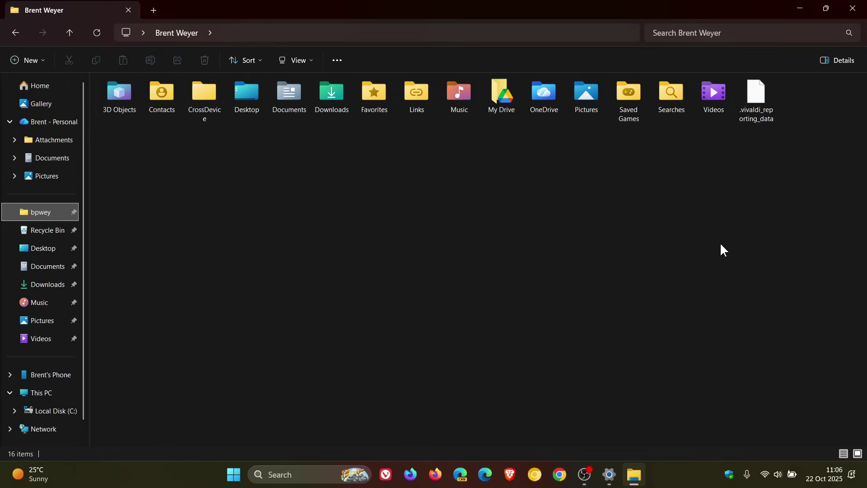
{"action": "left_click", "coordinate": [852, 8]}
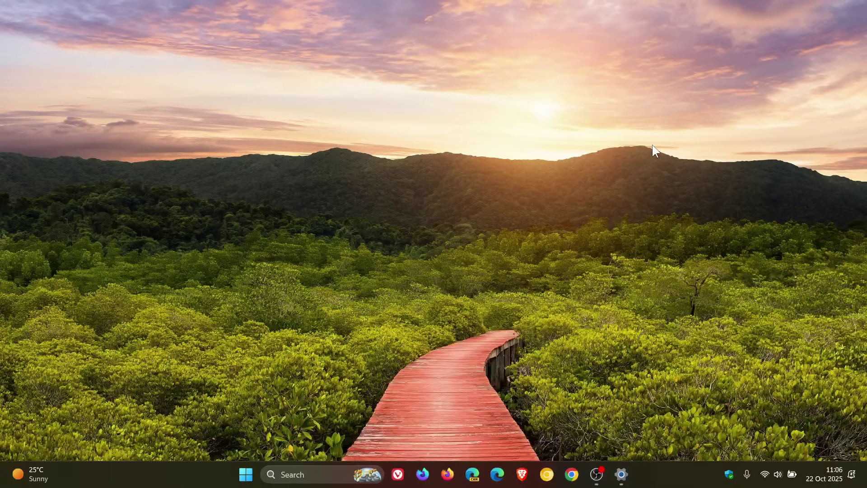
Check the Windows Update page in Settings, then restore Settings and open the System page
{"action": "left_click", "coordinate": [621, 474]}
{"action": "left_click", "coordinate": [107, 340]}
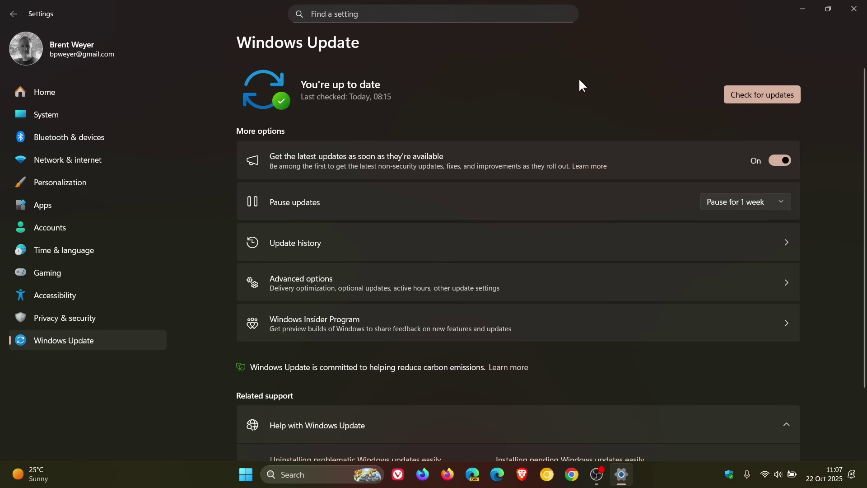
{"action": "left_click", "coordinate": [802, 9]}
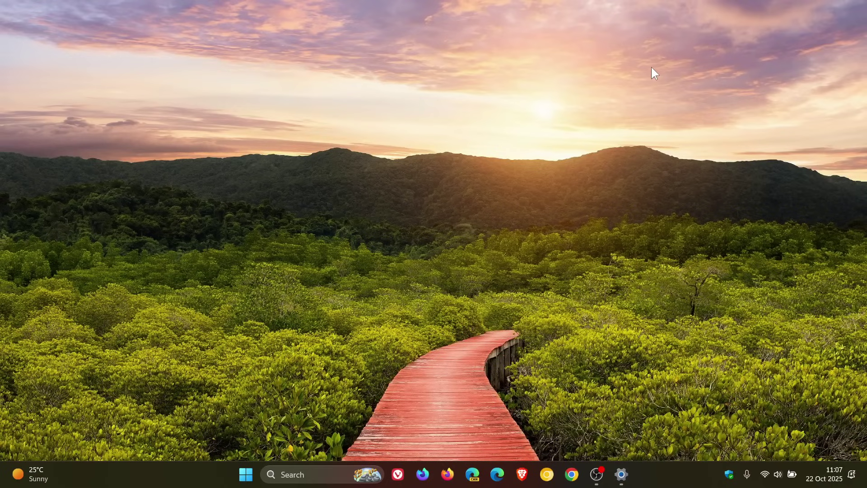
{"action": "left_click", "coordinate": [627, 477]}
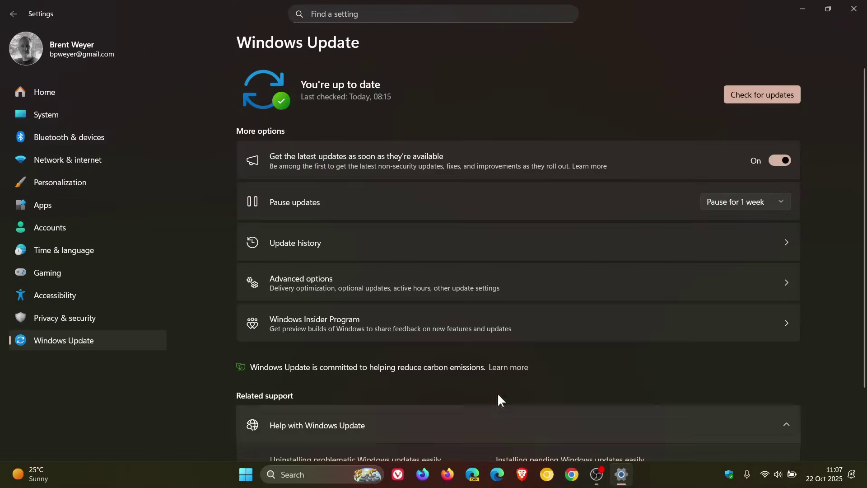
{"action": "left_click", "coordinate": [107, 113]}
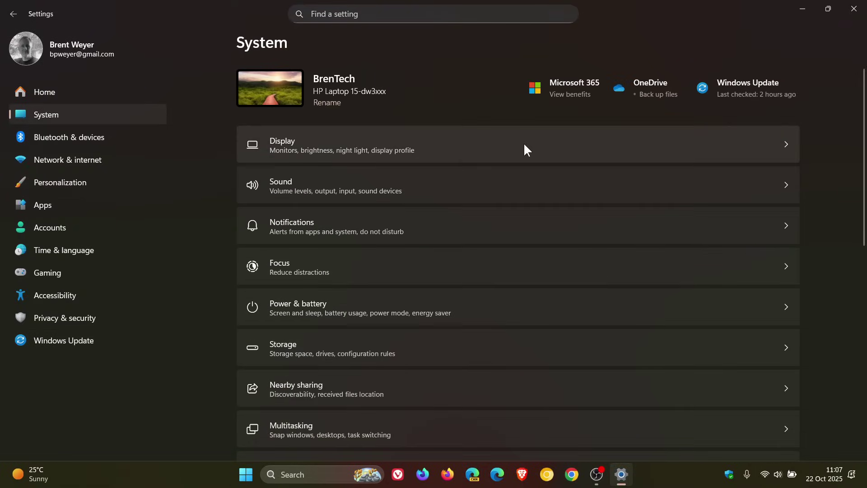
Show the Display page at 125% scale and 1920 × 1080, then minimize and restore Settings
{"action": "left_click", "coordinate": [564, 145]}
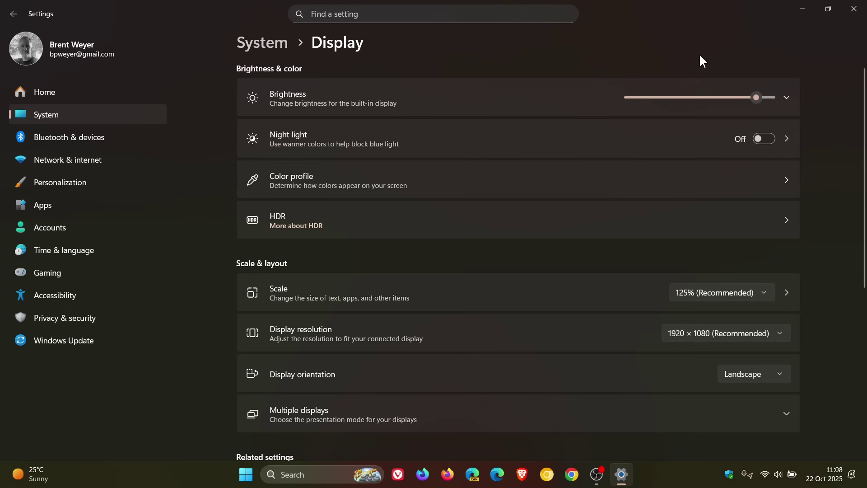
{"action": "left_click", "coordinate": [802, 9]}
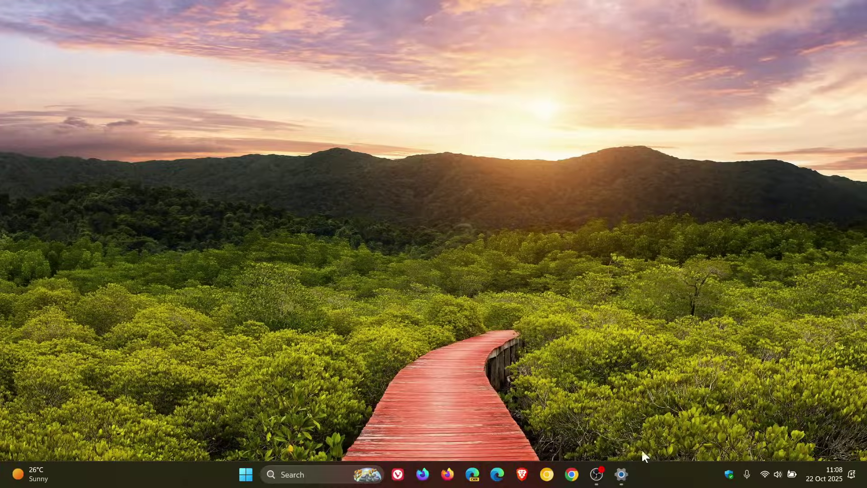
{"action": "left_click", "coordinate": [621, 474]}
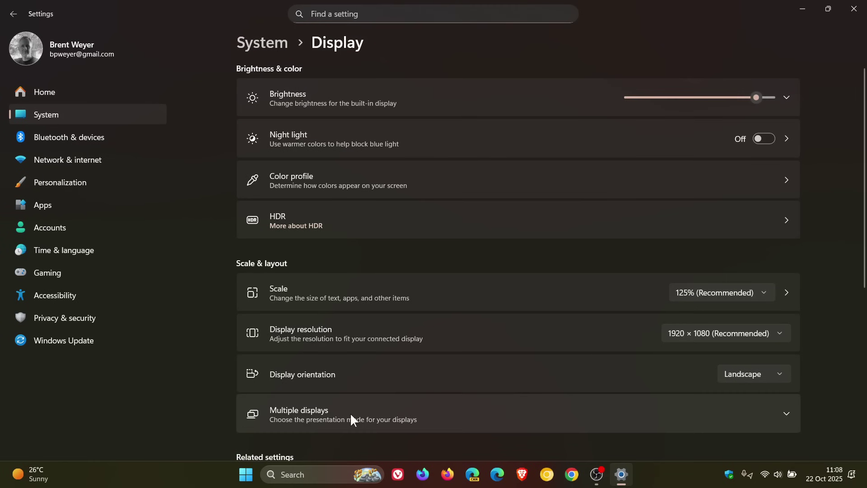
Open the Windows Update history and highlight KB5064081 among the quality updates
{"action": "left_click", "coordinate": [92, 340]}
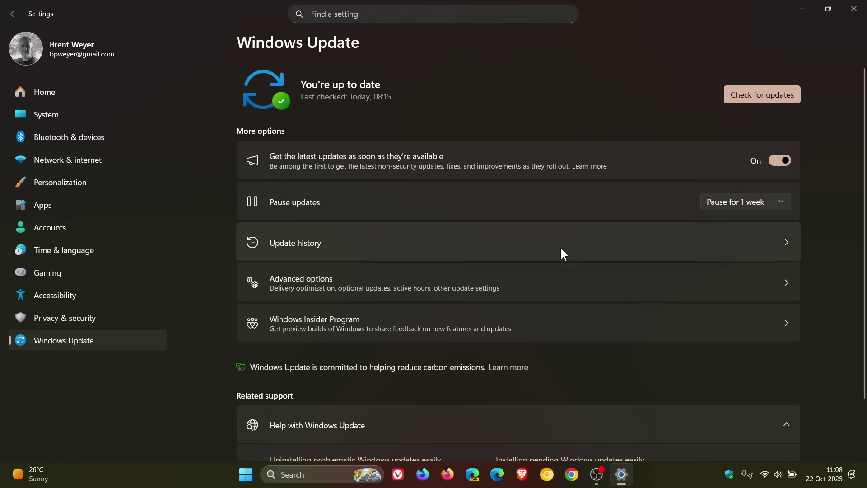
{"action": "left_click", "coordinate": [559, 242]}
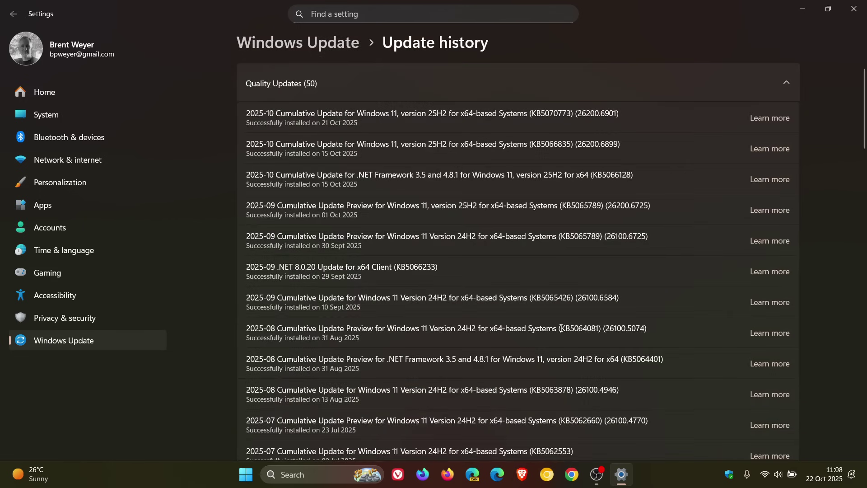
{"action": "left_click_drag", "start_coordinate": [560, 328], "coordinate": [600, 334]}
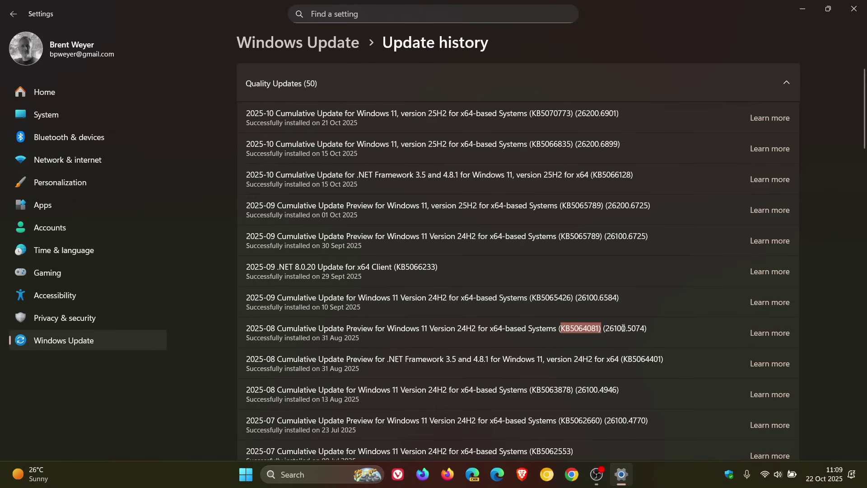
{"action": "left_click", "coordinate": [853, 8]}
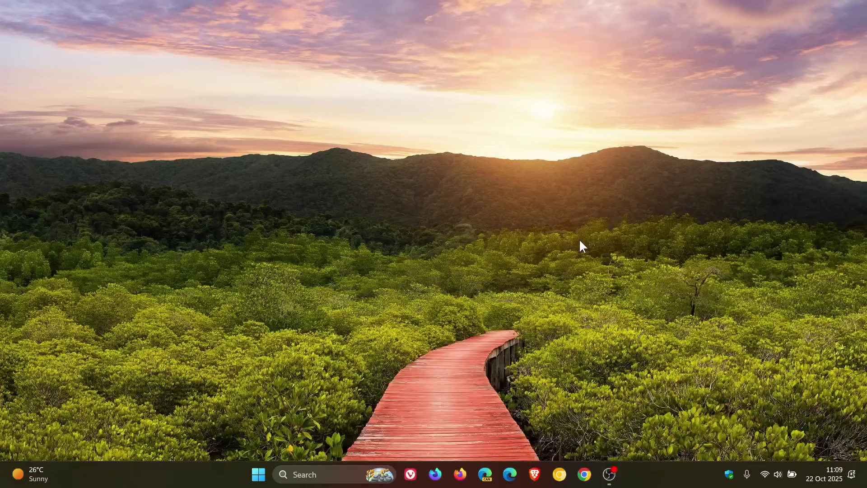